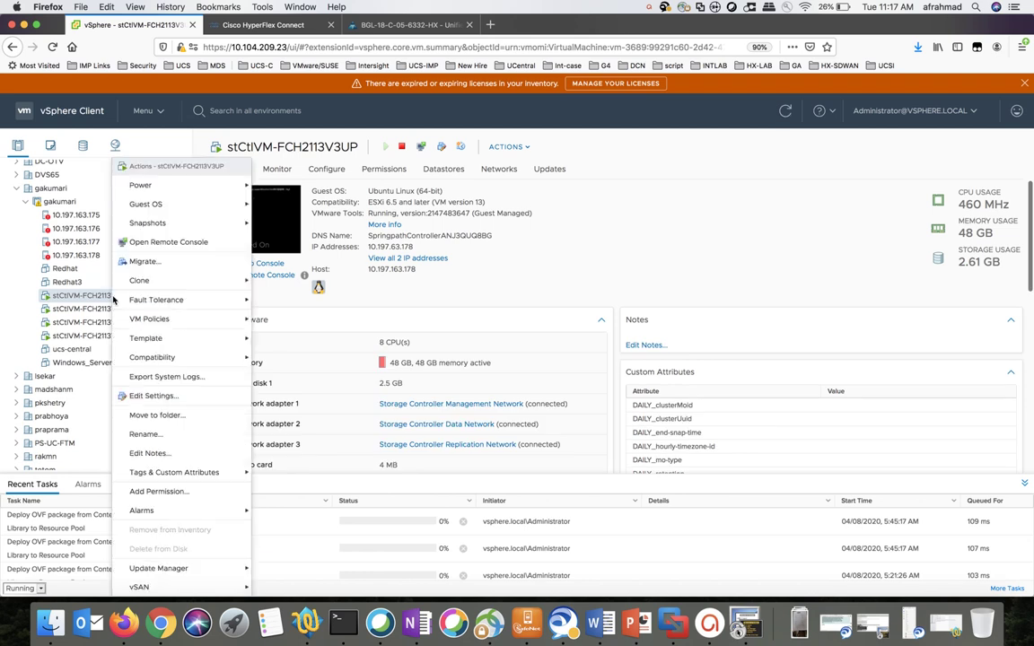
Power off the stCtlVM-FCH2113V3UP storage controller VM and approve the power-off
mouse_move(213, 194)
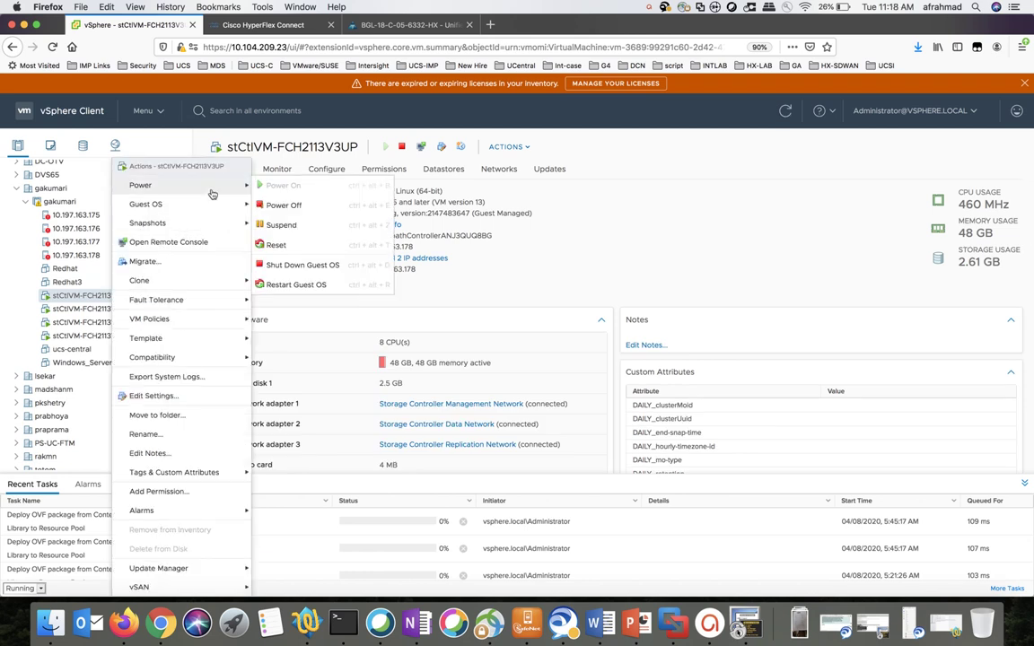
click(296, 205)
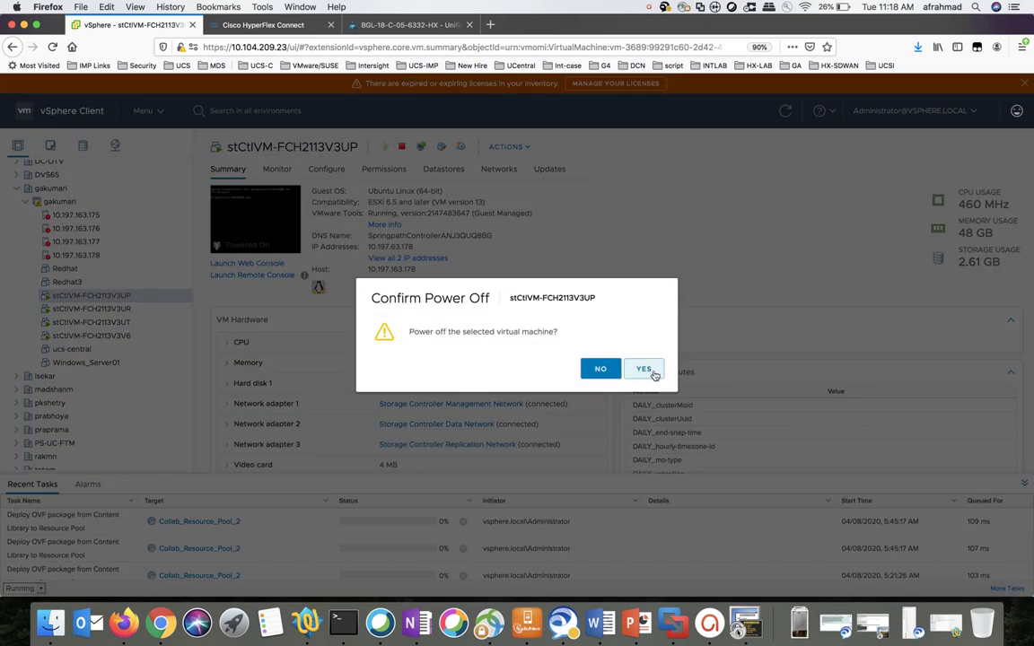
click(653, 374)
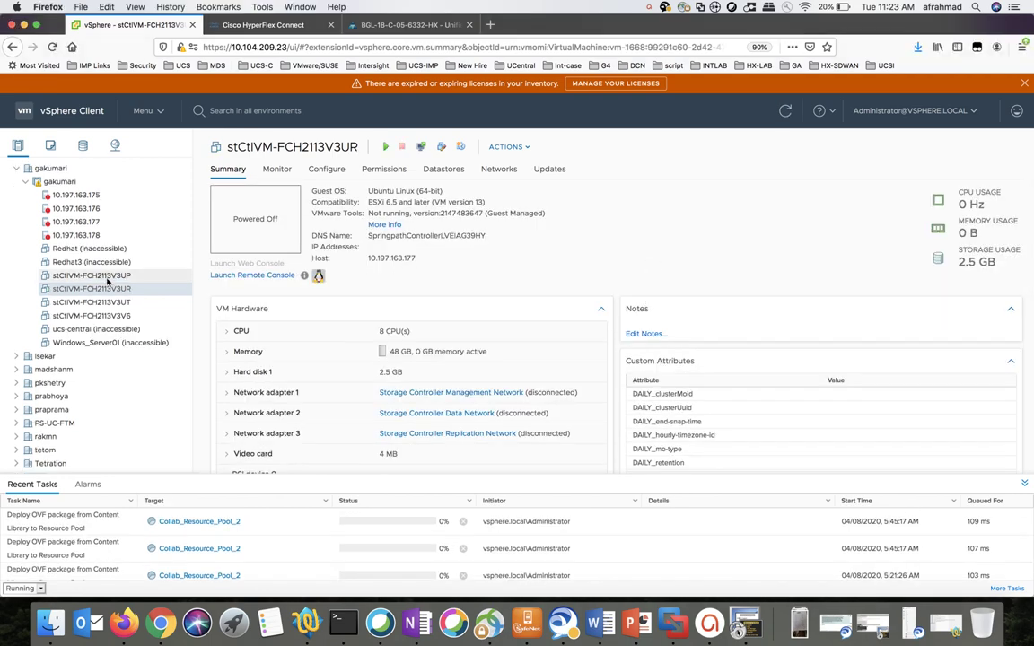
Check the power state of each of the four stCtlVM storage controller VMs
click(106, 276)
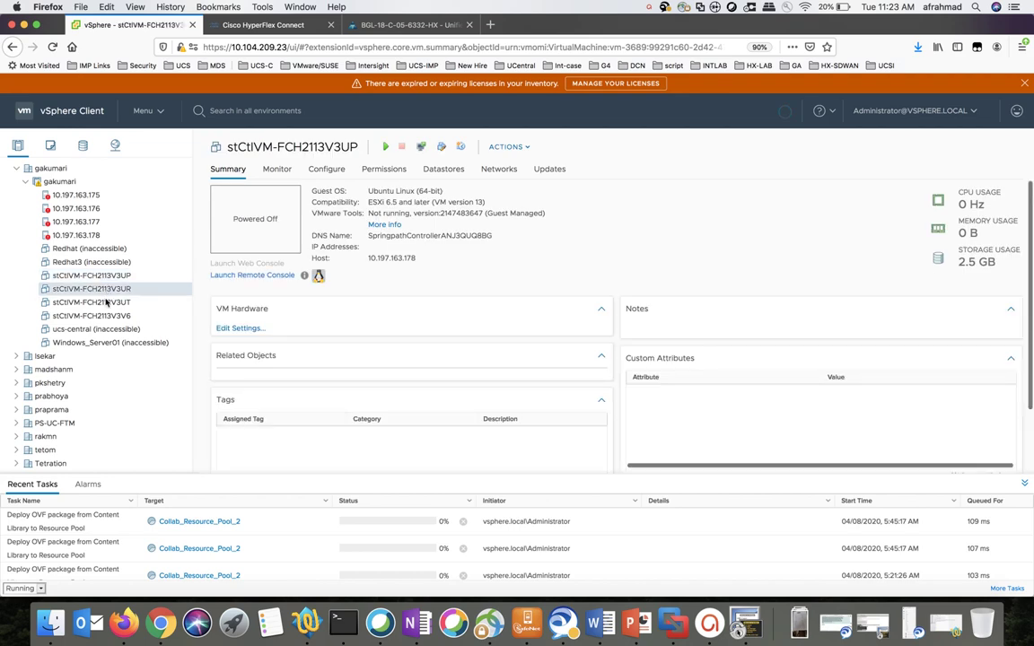
click(106, 288)
click(106, 302)
click(106, 316)
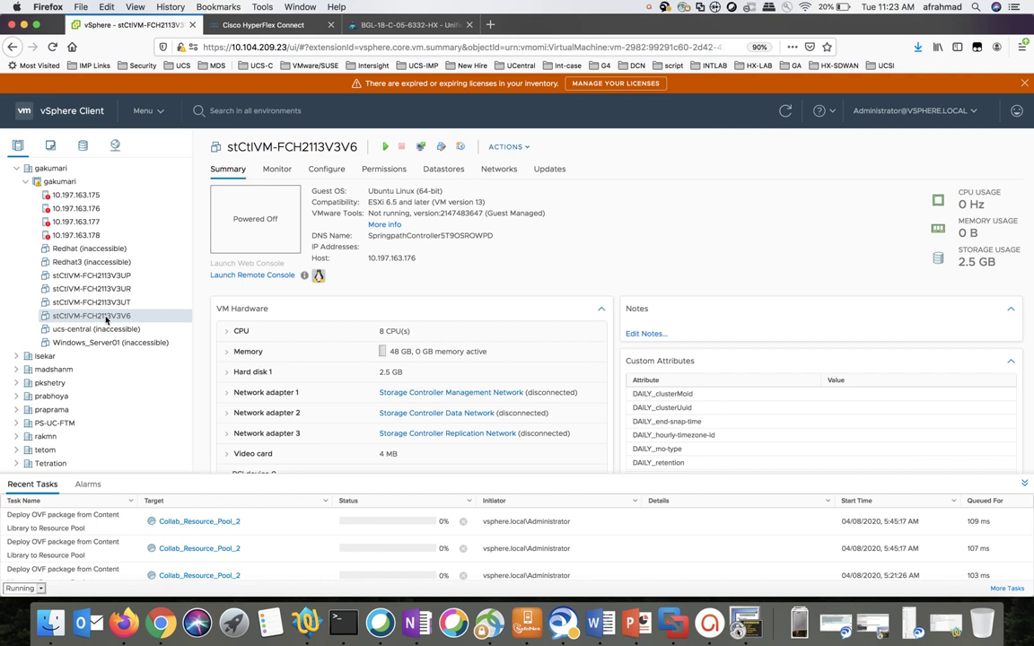
Put host 10.197.163.175 into maintenance mode, with powered-off and suspended virtual machines moved to other hosts in the cluster
click(93, 195)
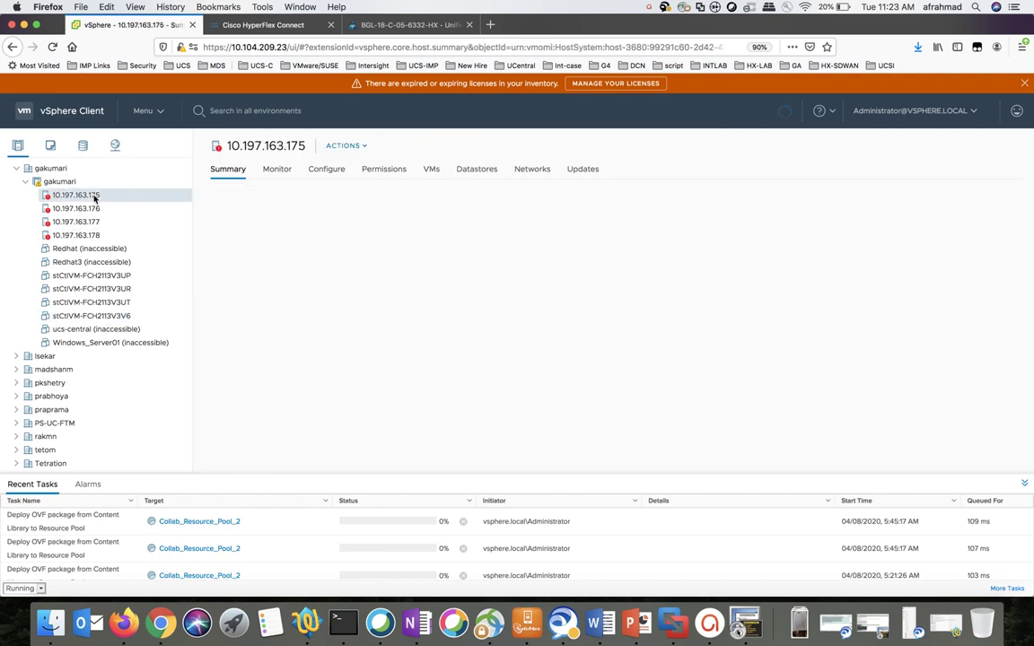
right_click(94, 197)
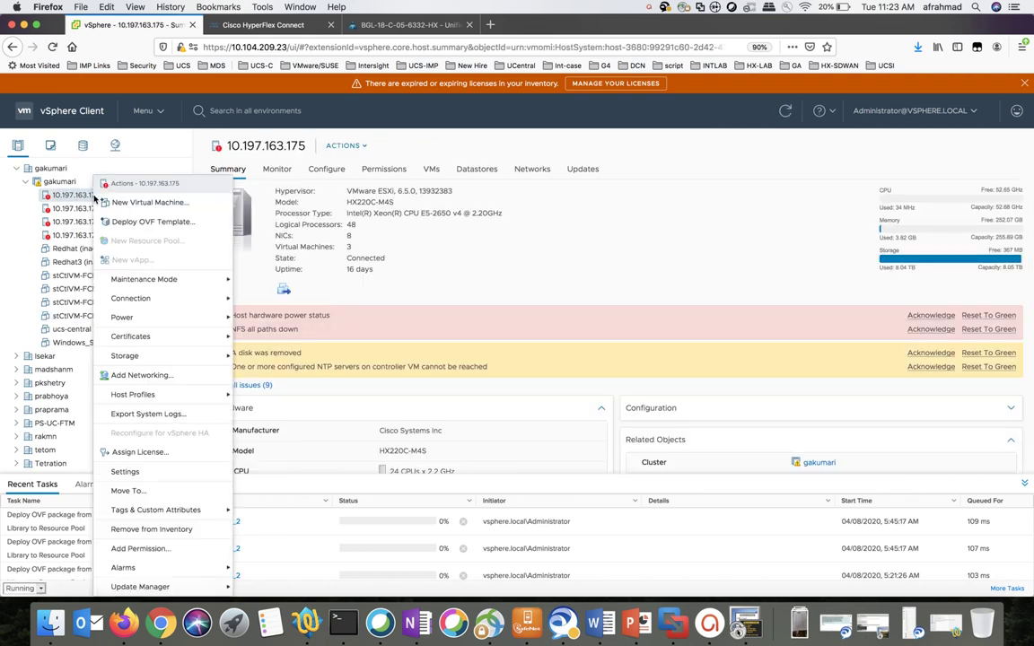
mouse_move(203, 281)
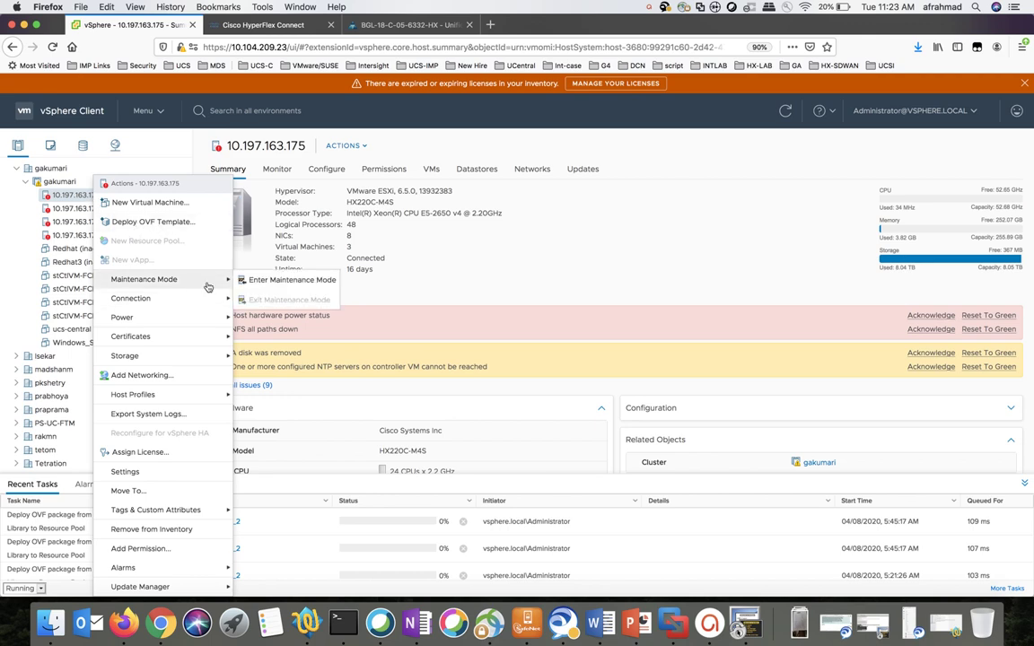
click(288, 281)
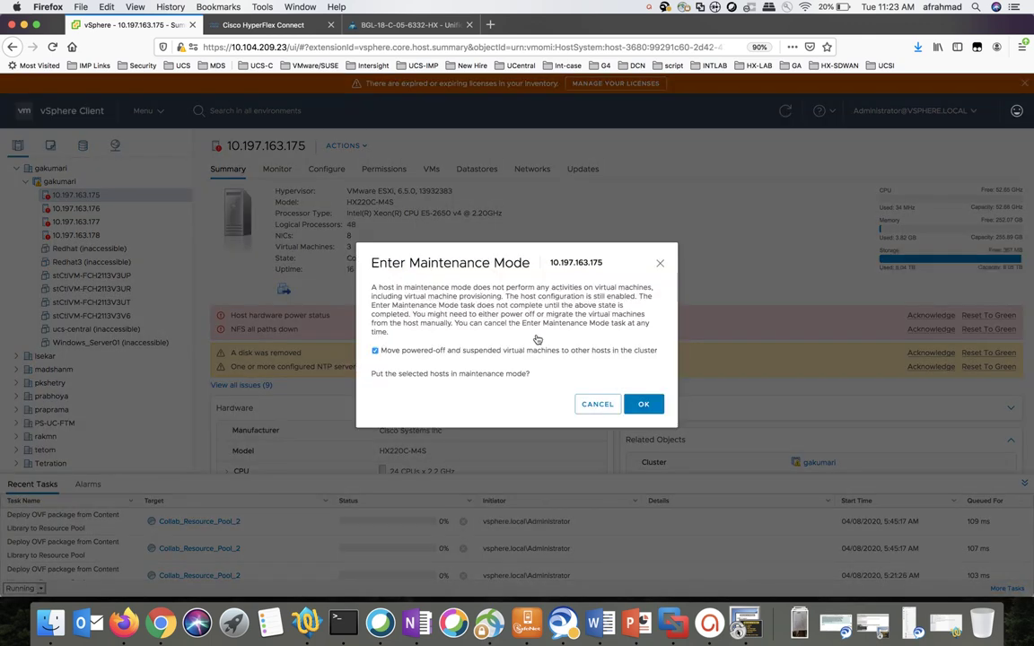
click(651, 406)
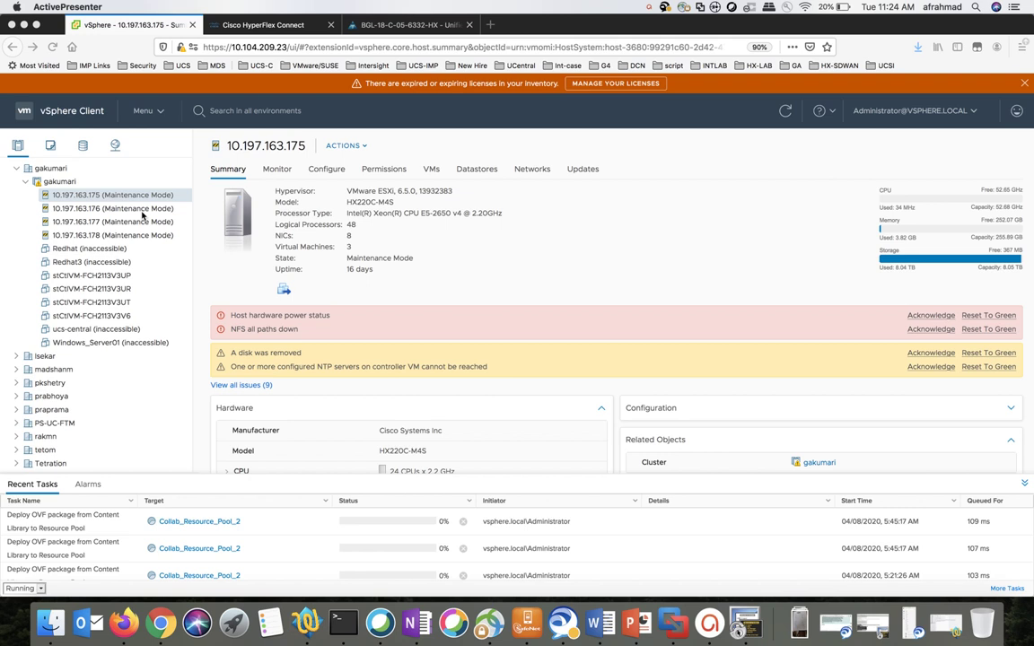
Shut down host 10.197.163.175, logging "DEMO" as the reason
right_click(151, 195)
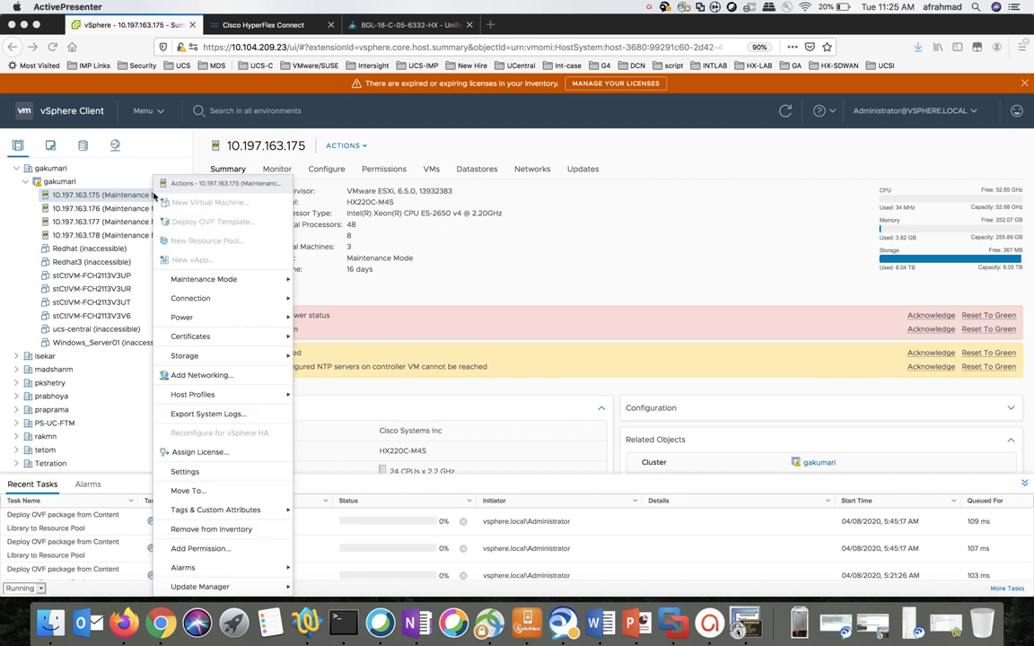
click(188, 317)
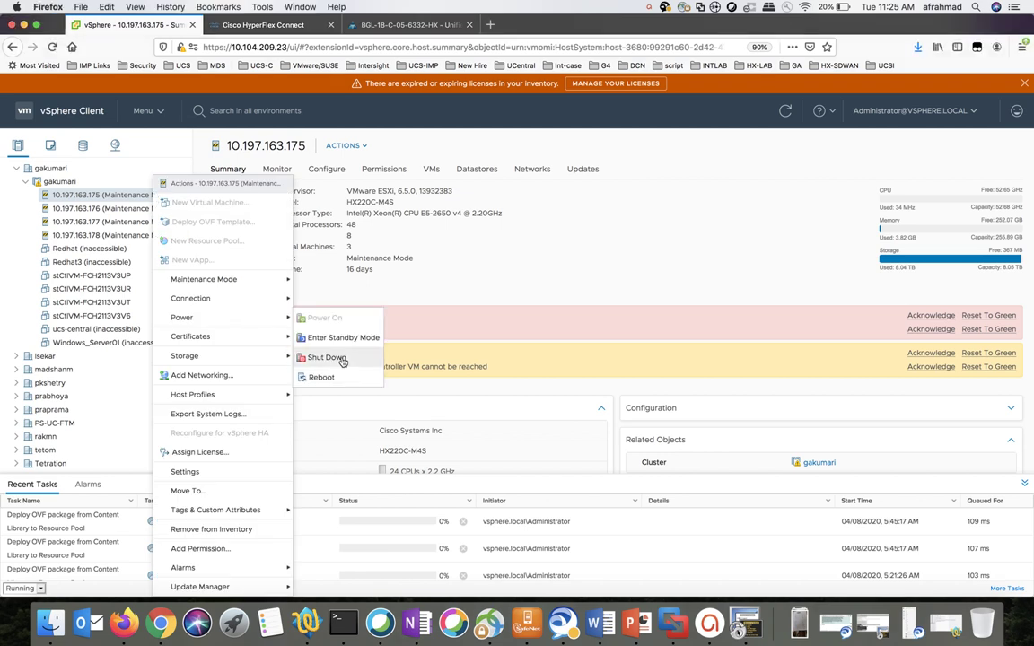
click(341, 358)
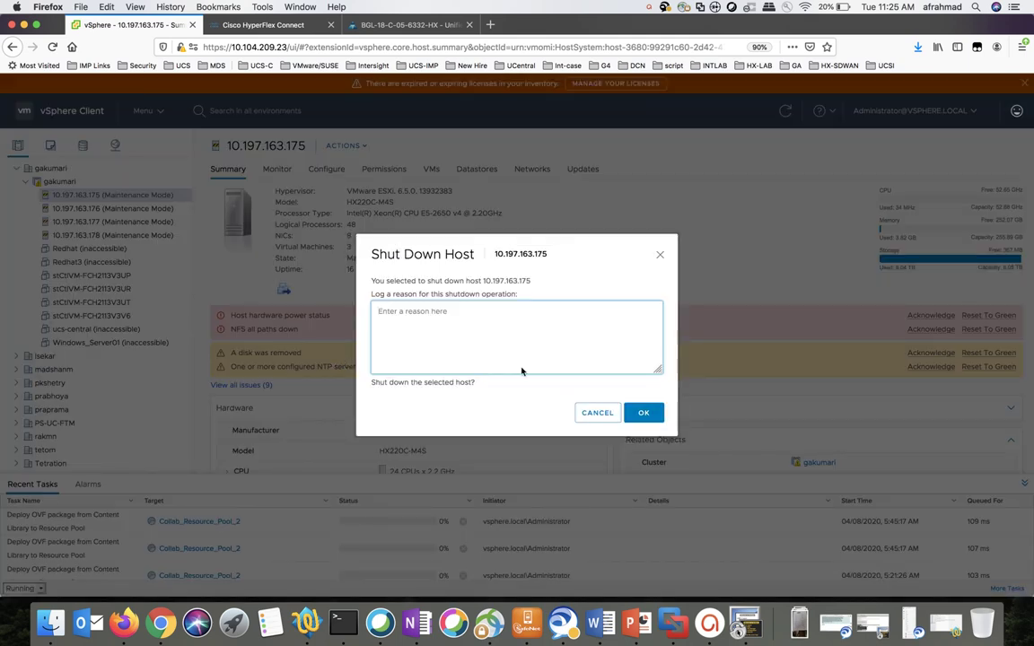
text(DEMO)
click(642, 413)
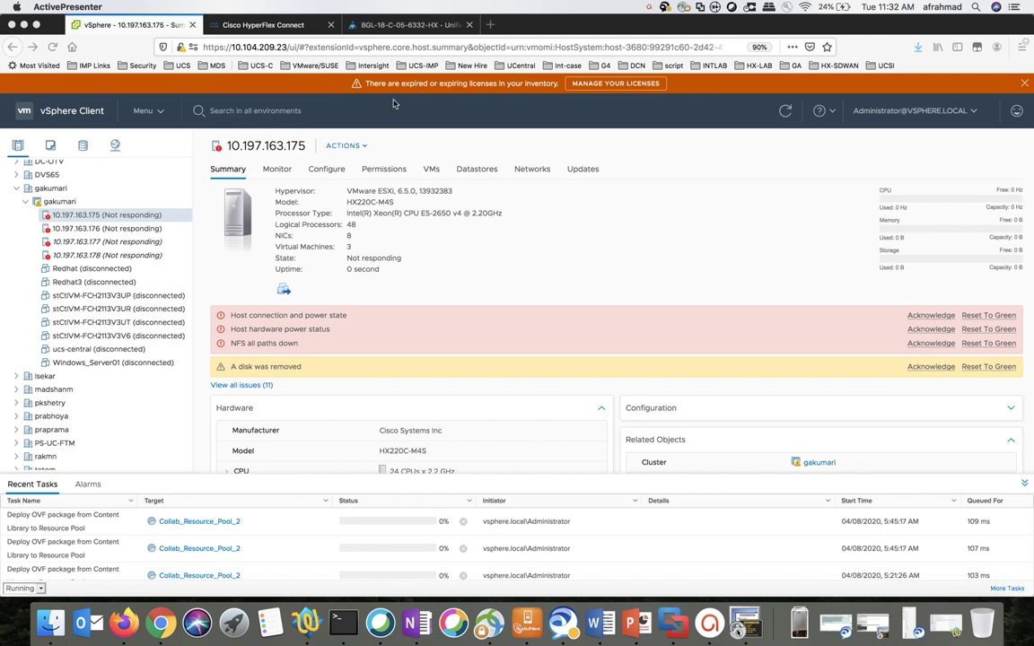
Switch to UCS Manager and check the overall power status of rack servers 1 to 4 (DCN-Node-1 to DCN-Node-4)
click(381, 34)
click(422, 27)
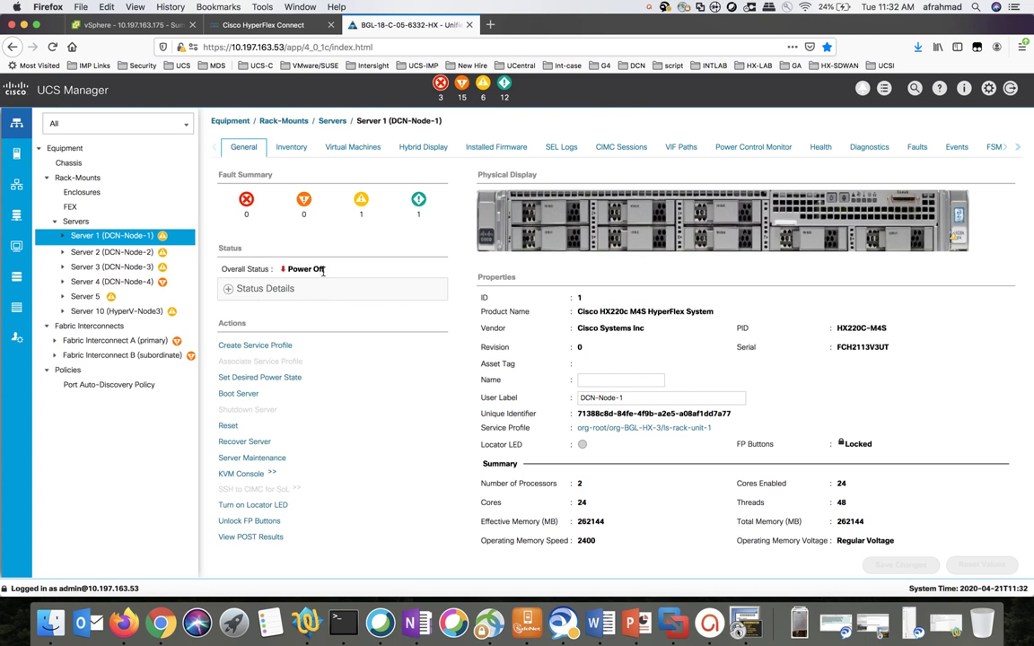
click(129, 250)
click(139, 267)
click(128, 280)
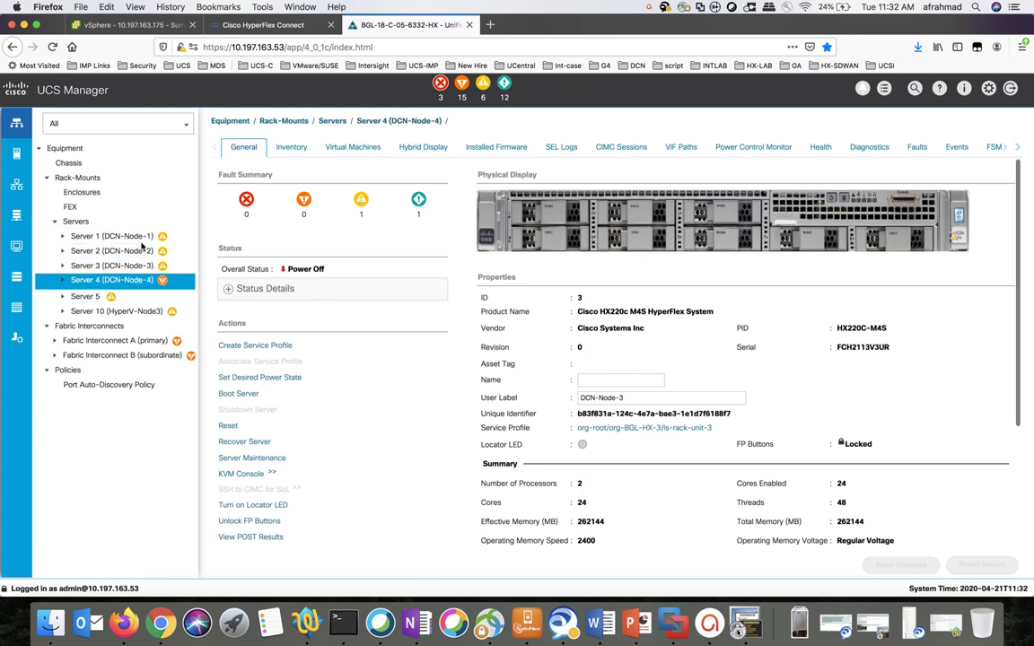
Boot rack Server 1 (DCN-Node-1) and acknowledge the start of its boot process
click(135, 236)
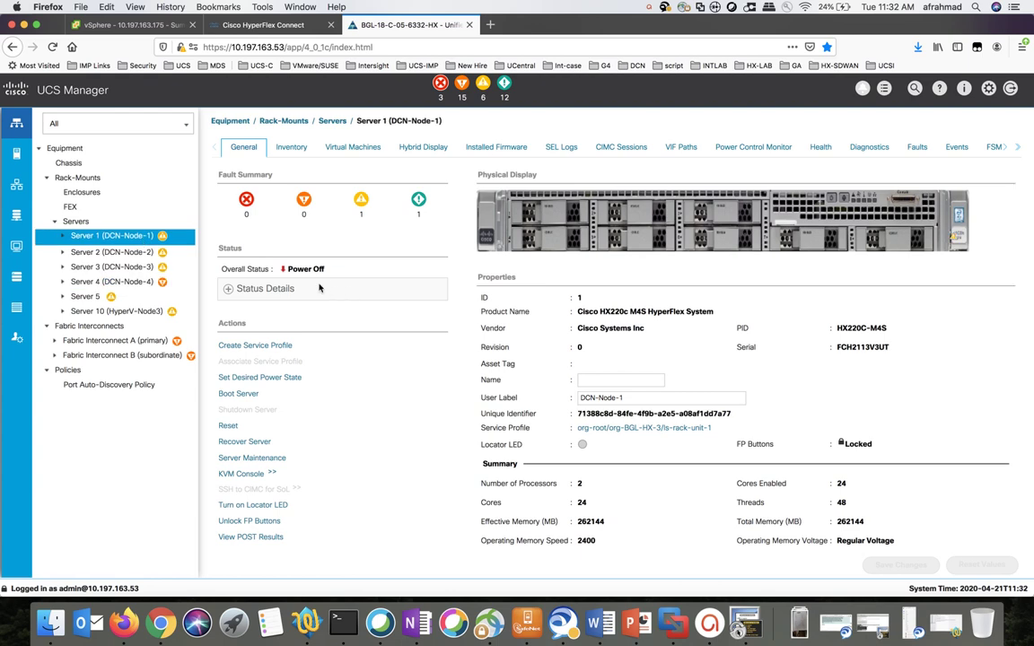
click(242, 395)
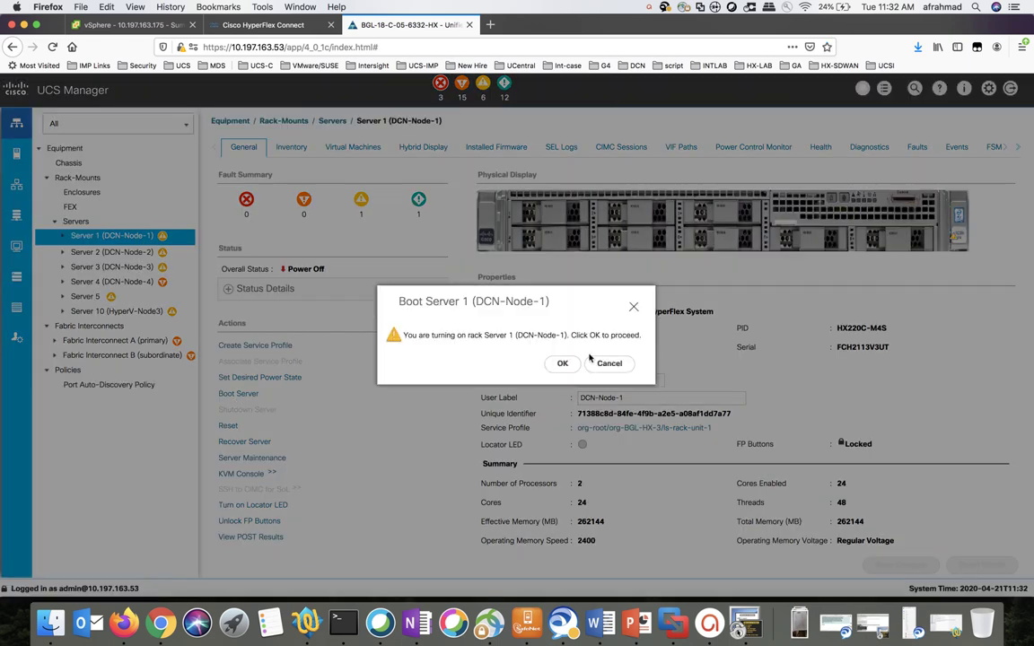
click(562, 363)
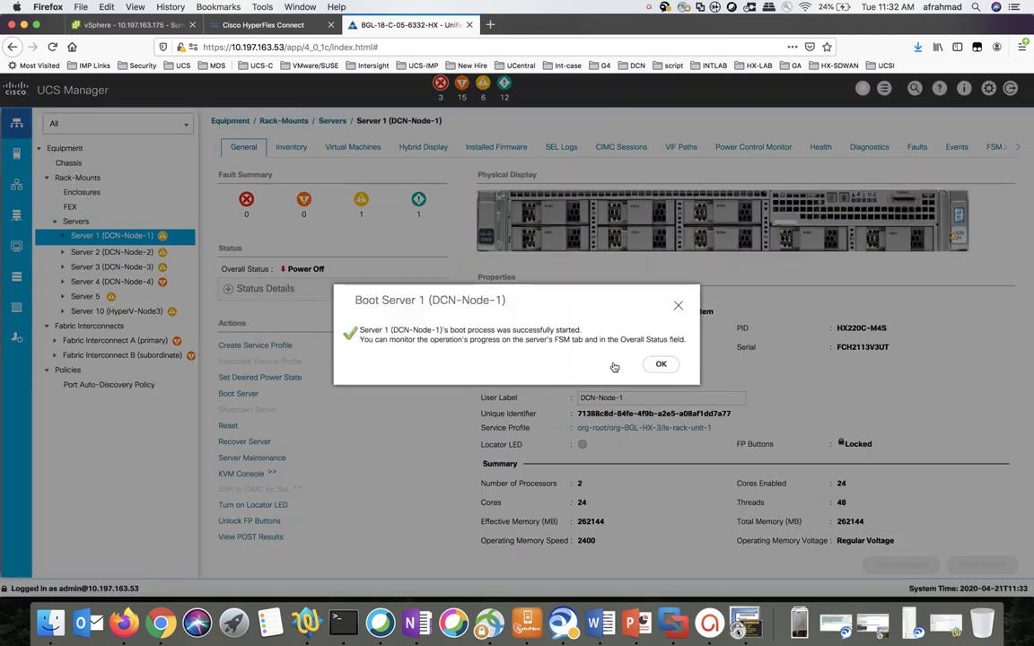
click(662, 365)
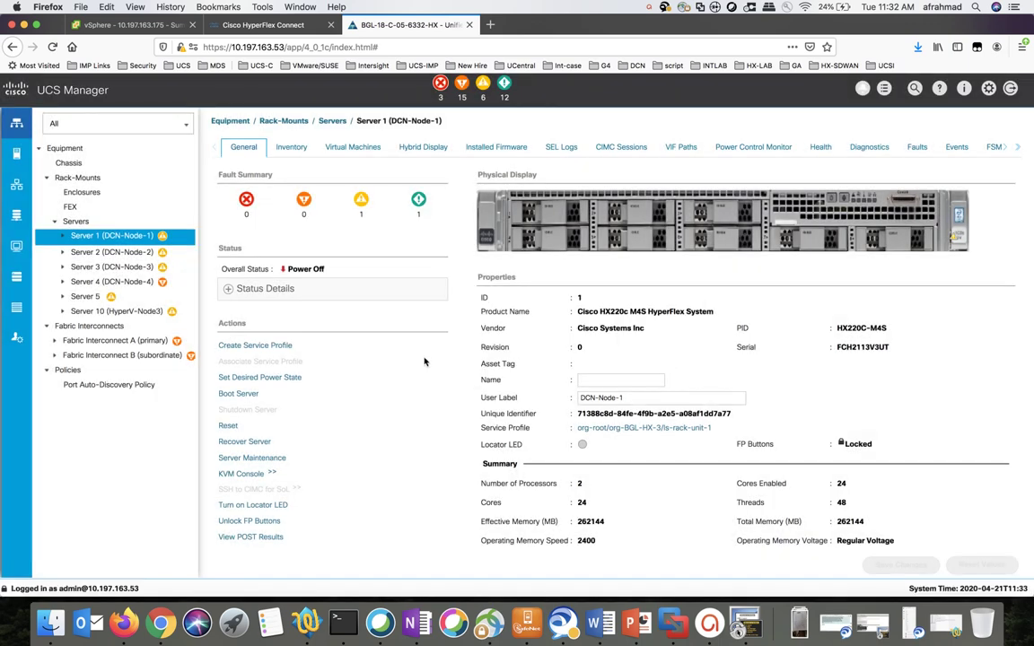
Review Server 1's FSM and overall status, and launch its KVM console on 10.197.163.171 (Outband)
click(994, 148)
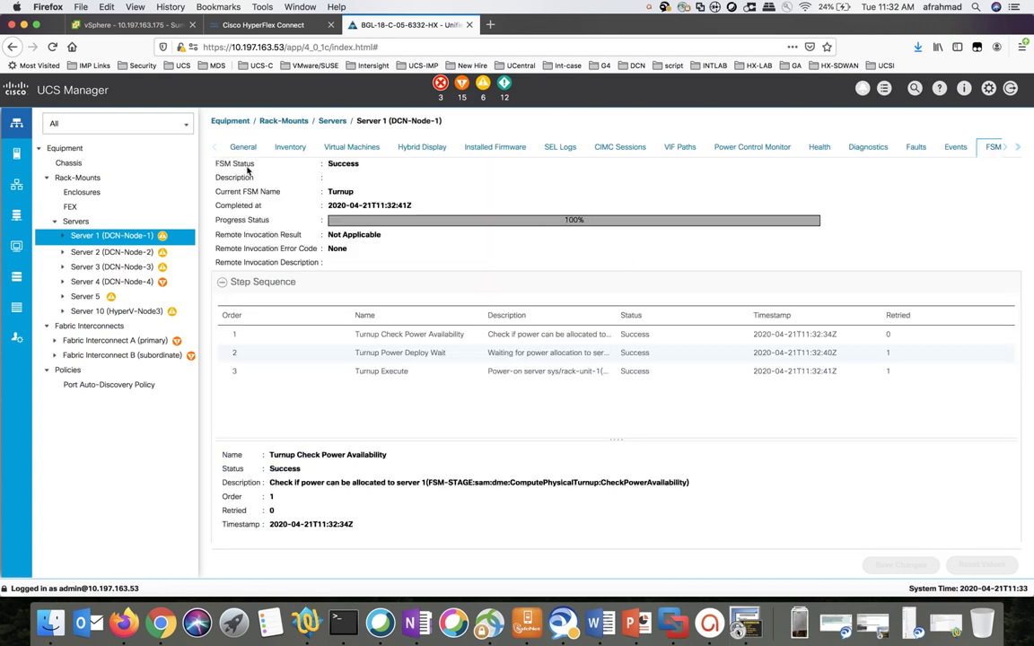
click(244, 148)
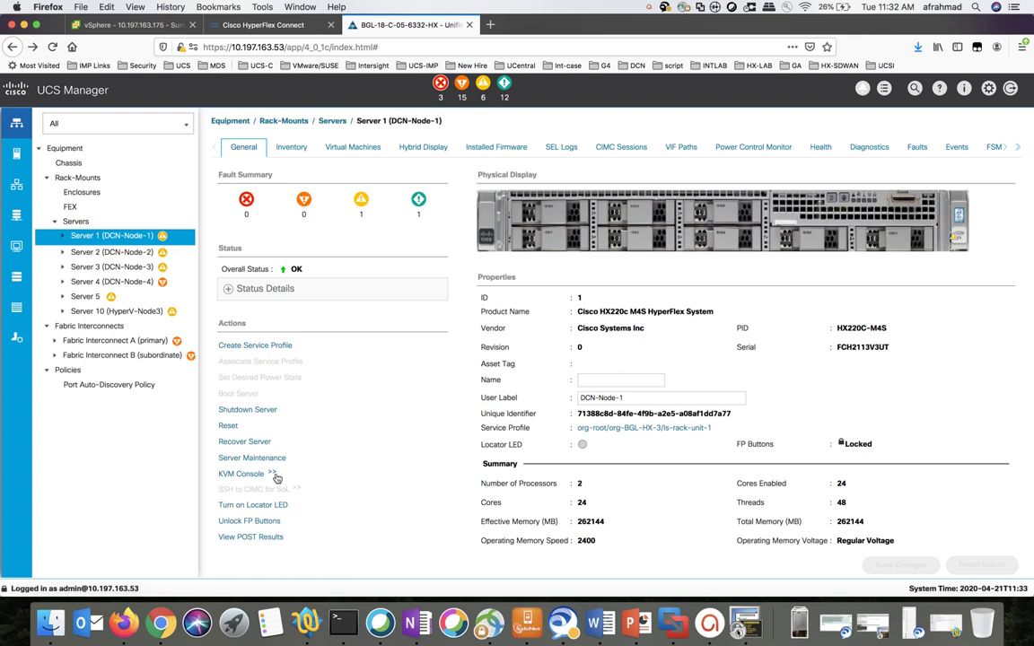
click(276, 478)
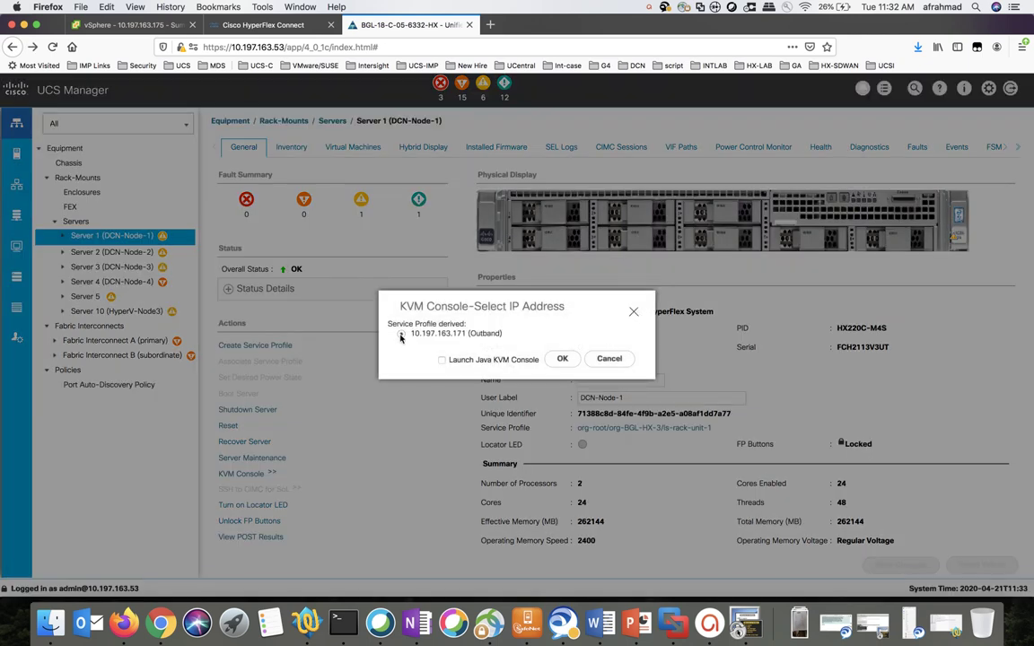
click(562, 360)
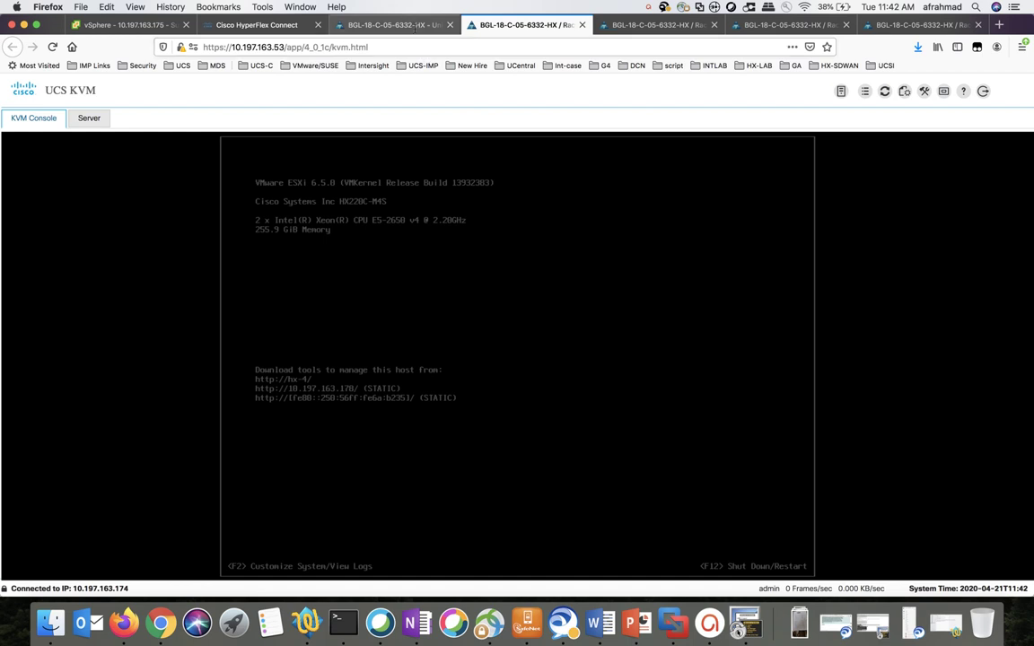
Return to the vSphere Client and take host 10.197.163.175 out of maintenance mode
click(390, 24)
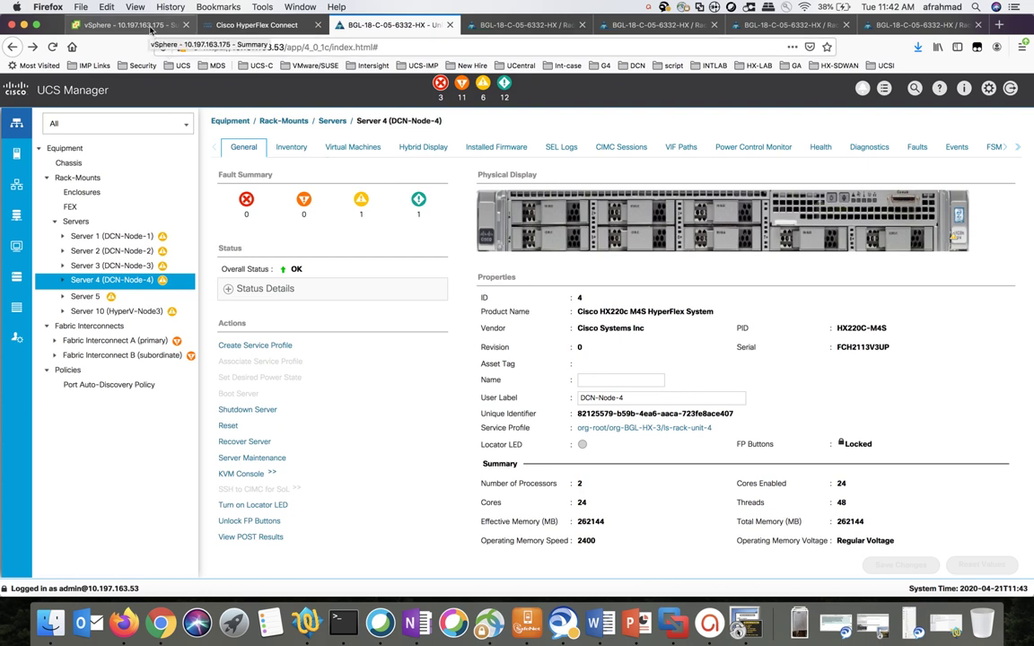
click(151, 27)
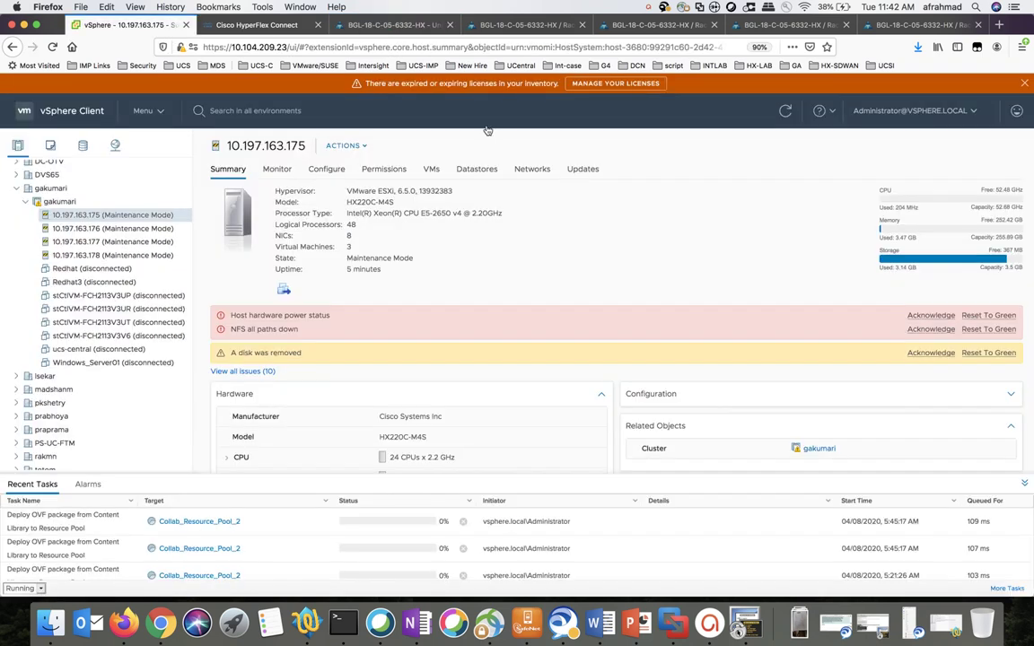
right_click(154, 217)
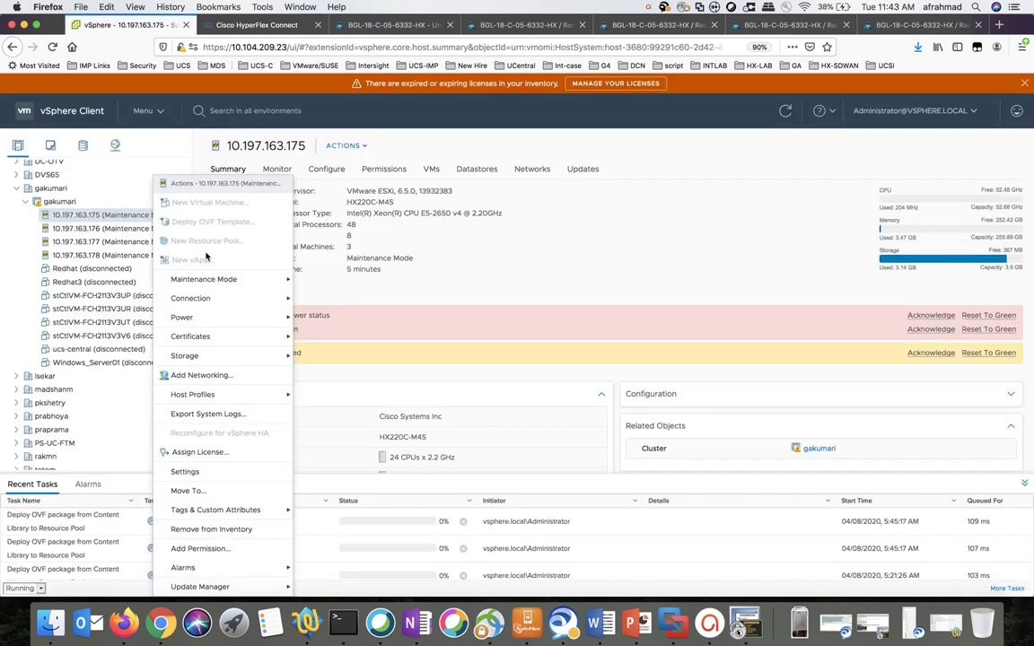
mouse_move(264, 288)
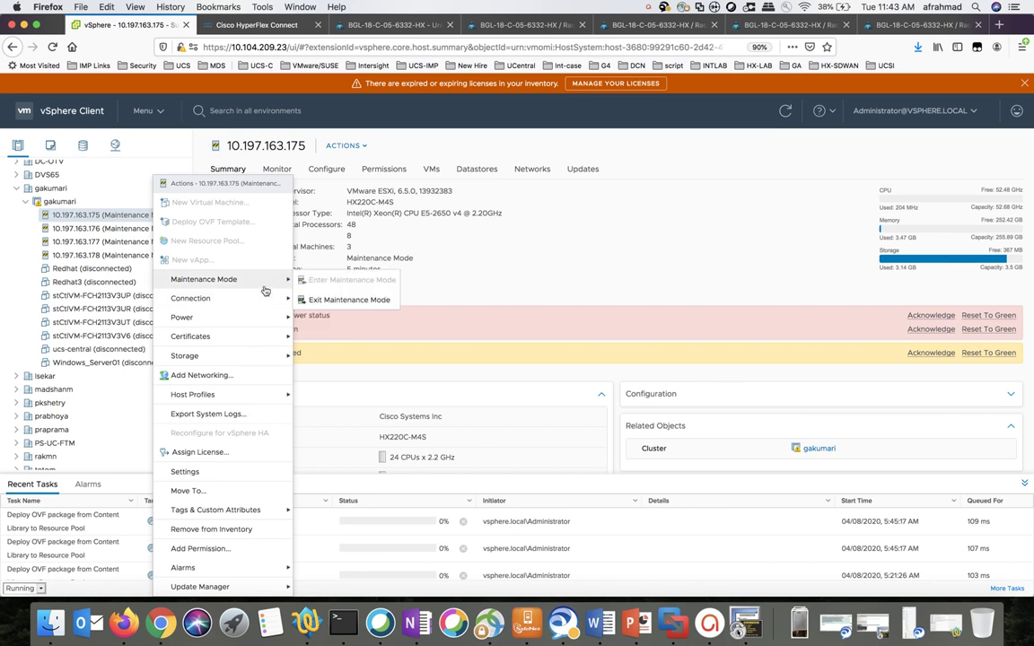
click(361, 307)
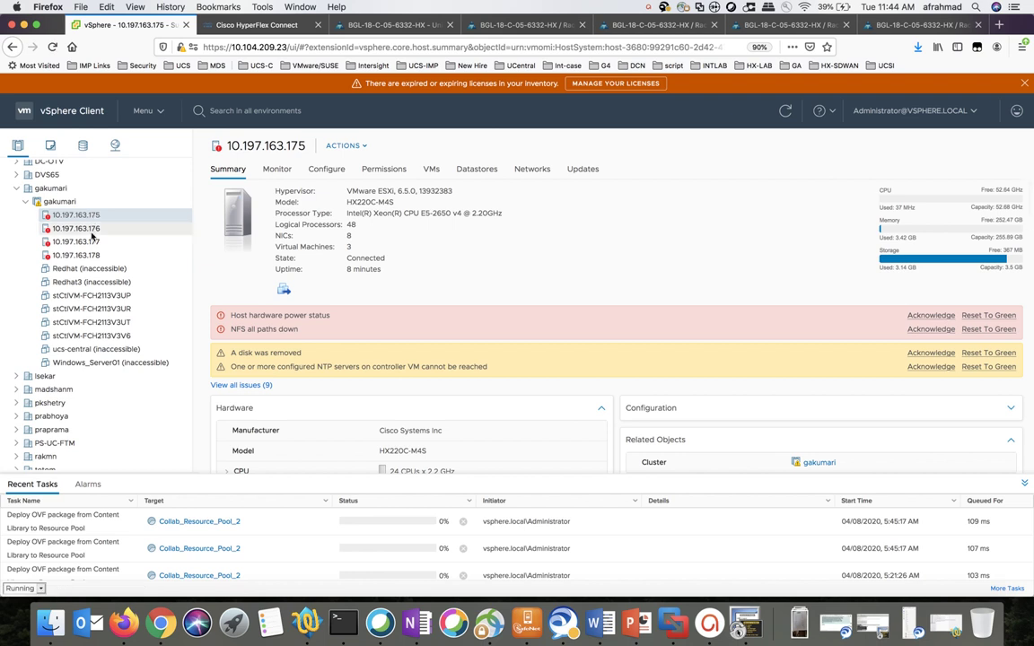
Power on the stCtlVM-FCH2113V3UP storage controller VM
right_click(125, 299)
mouse_move(241, 184)
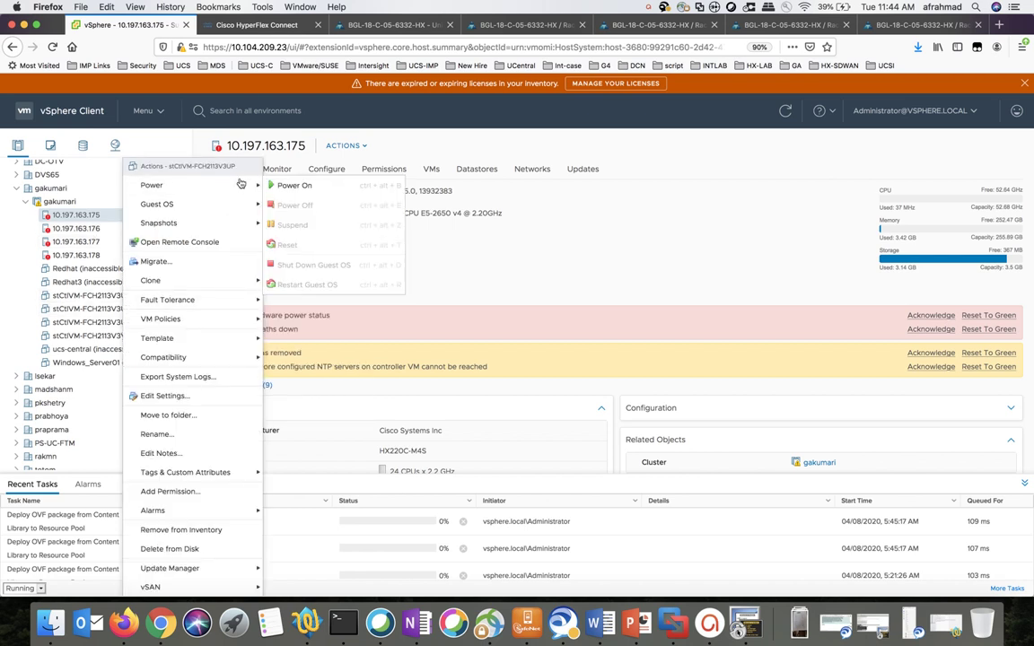
click(280, 185)
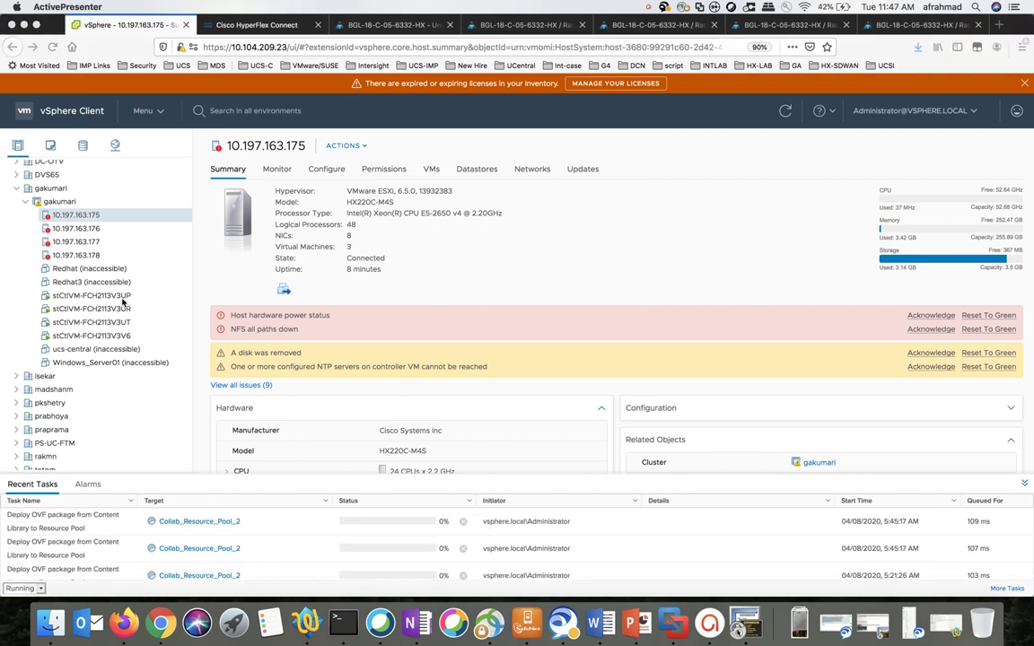
Review the summaries of the stCtlVM controller VMs to verify their power state after startup
click(112, 298)
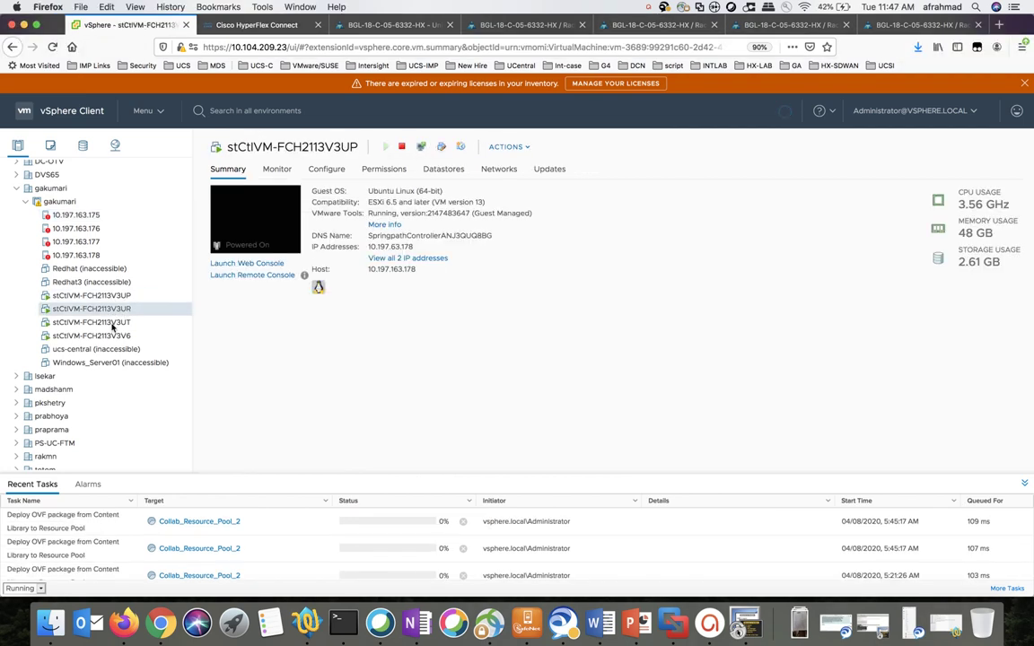
click(112, 322)
click(113, 338)
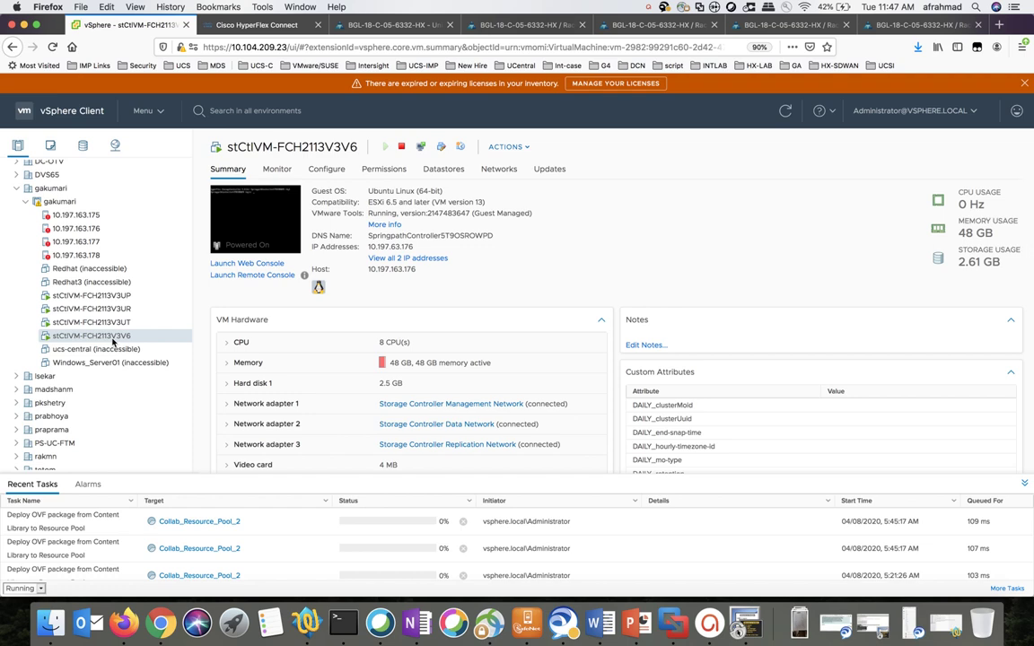
Switch to the MobaXterm SSH session for 10.197.163.182 in the Windows VM and run "stcli cluster start"
click(675, 625)
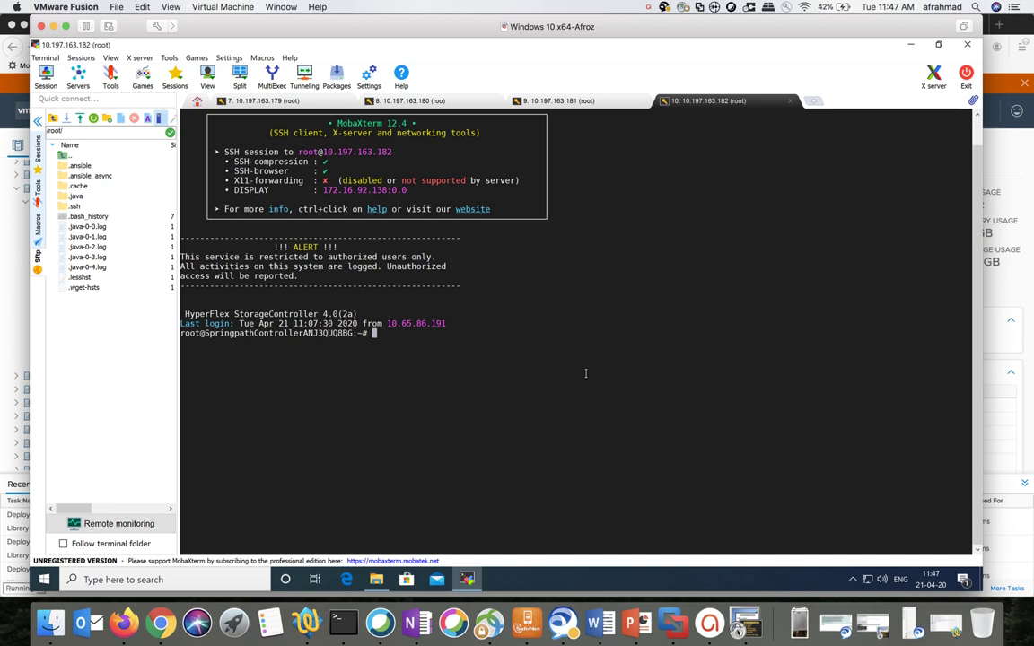
text(stclki)
key(BackSpace)
key(BackSpace)
text(i cluster start)
key(Return)
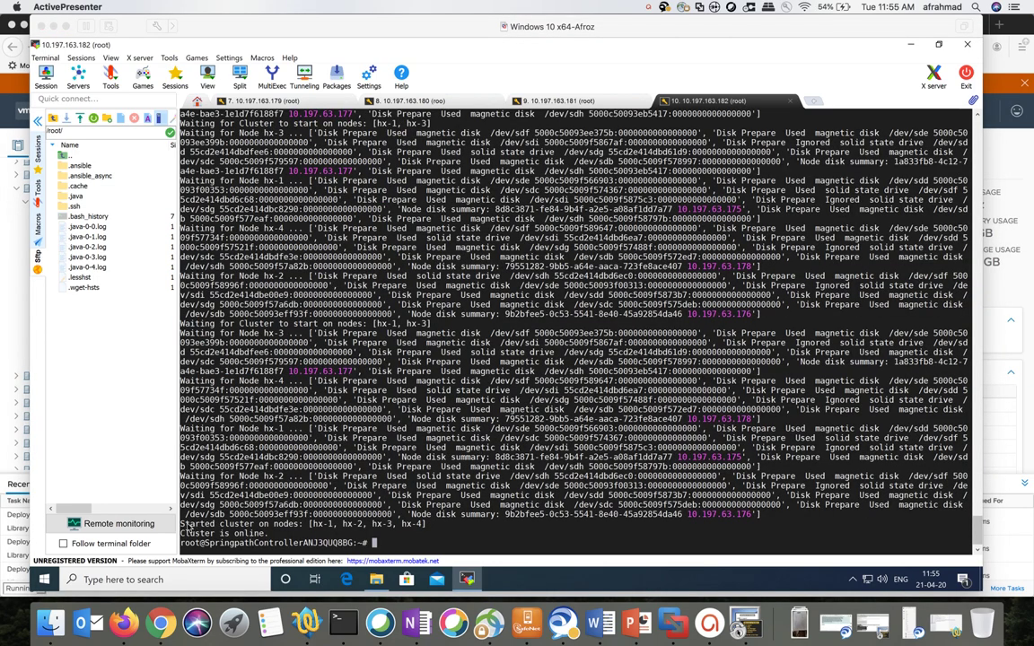
Check the closing lines of the cluster start output for the started nodes and the cluster status
click(184, 530)
drag(182, 524, 396, 540)
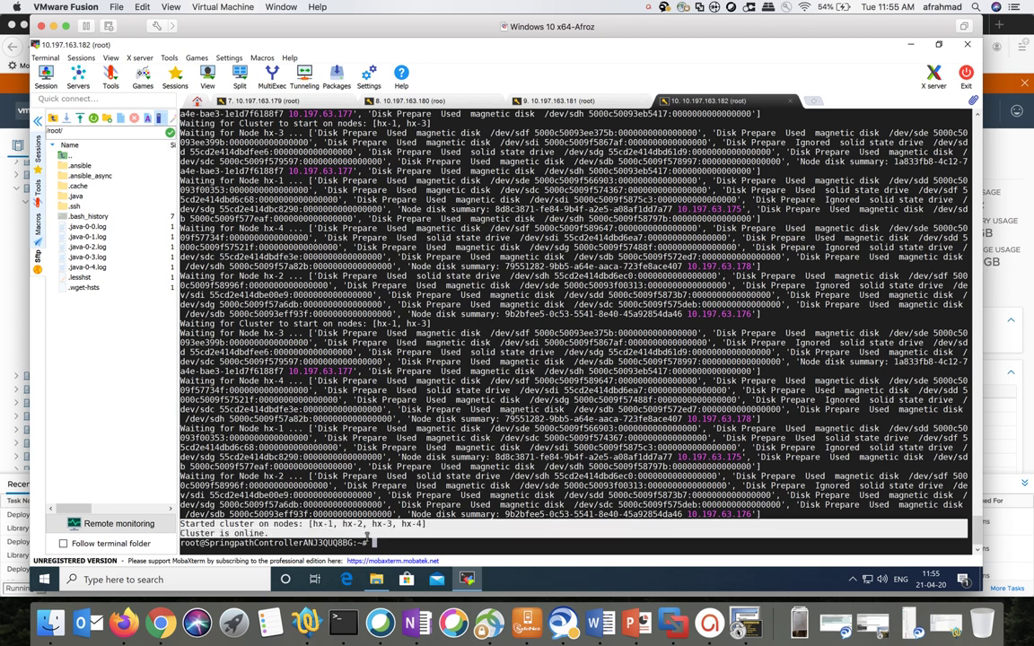
click(396, 542)
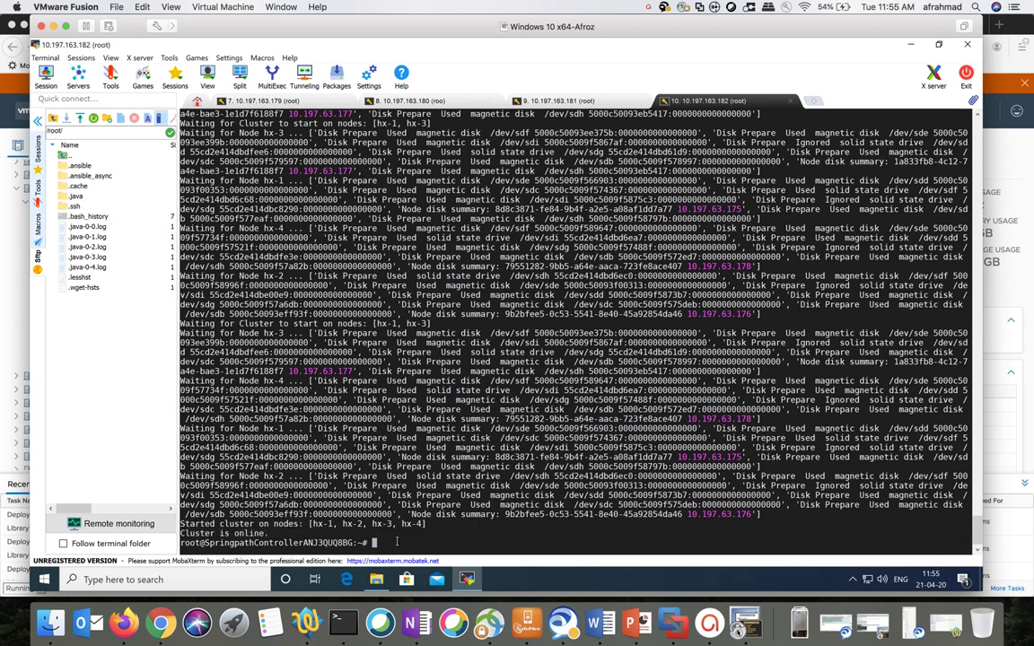
Run "stcli cluster info | less" and check the healthState and state entries in the cluster section
key(Return)
text(st)
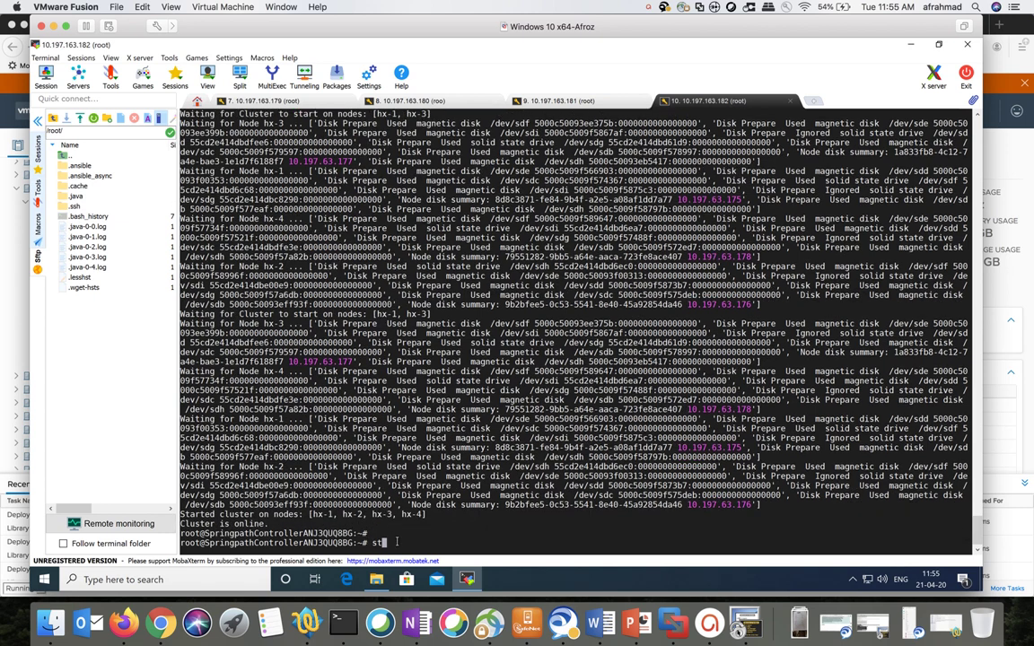
text(cli cluster info | less)
key(Return)
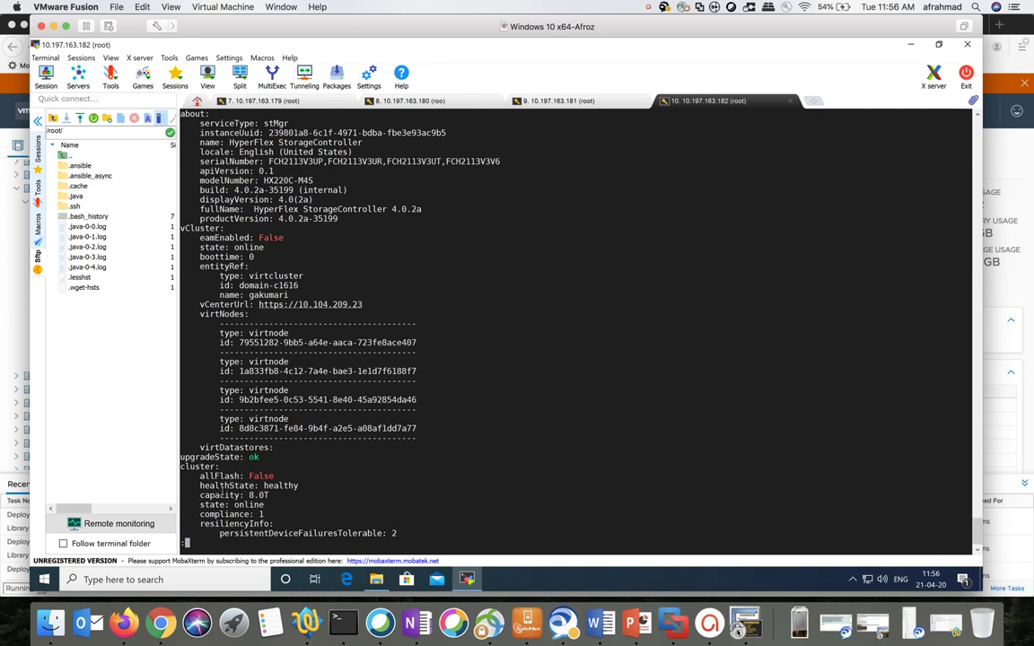
drag(199, 486, 298, 485)
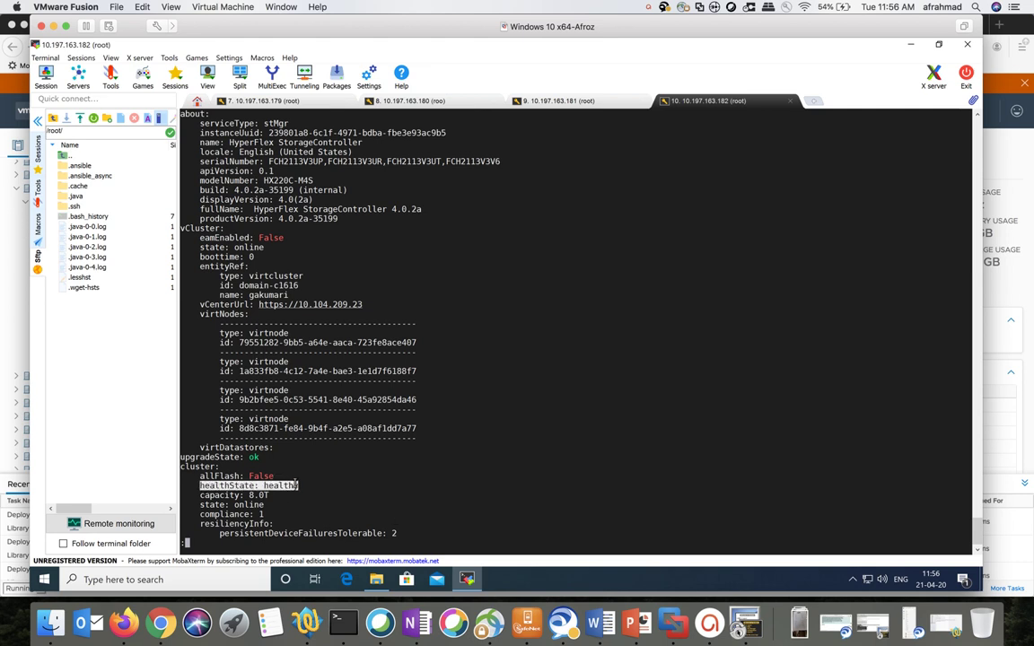
triple_click(201, 505)
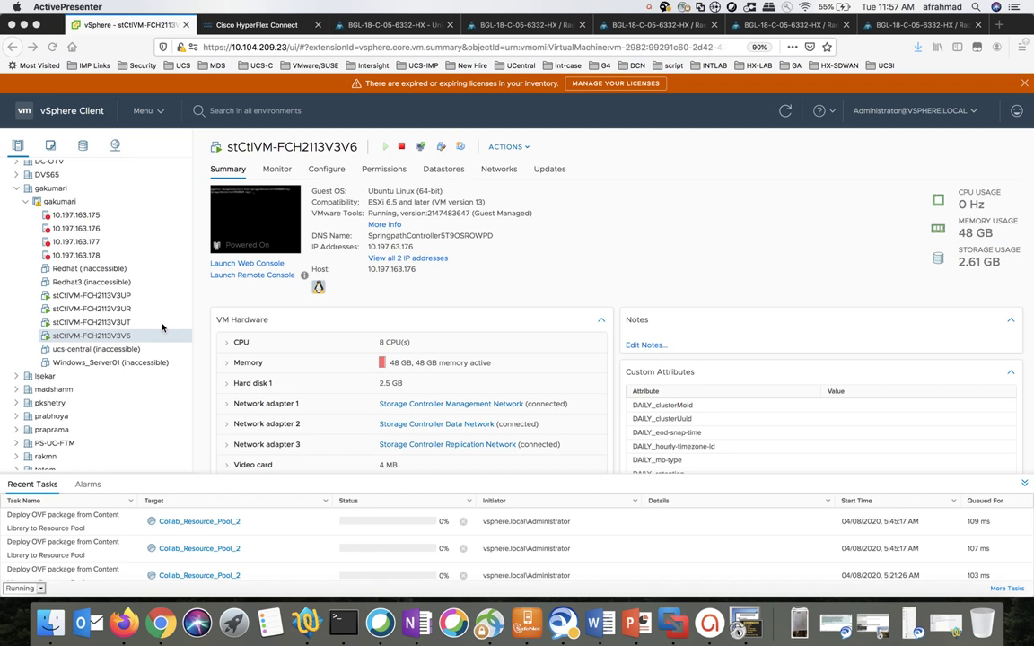
Switch back to the vSphere Client, power on the Redhat VM and view its datastores
click(109, 272)
right_click(110, 275)
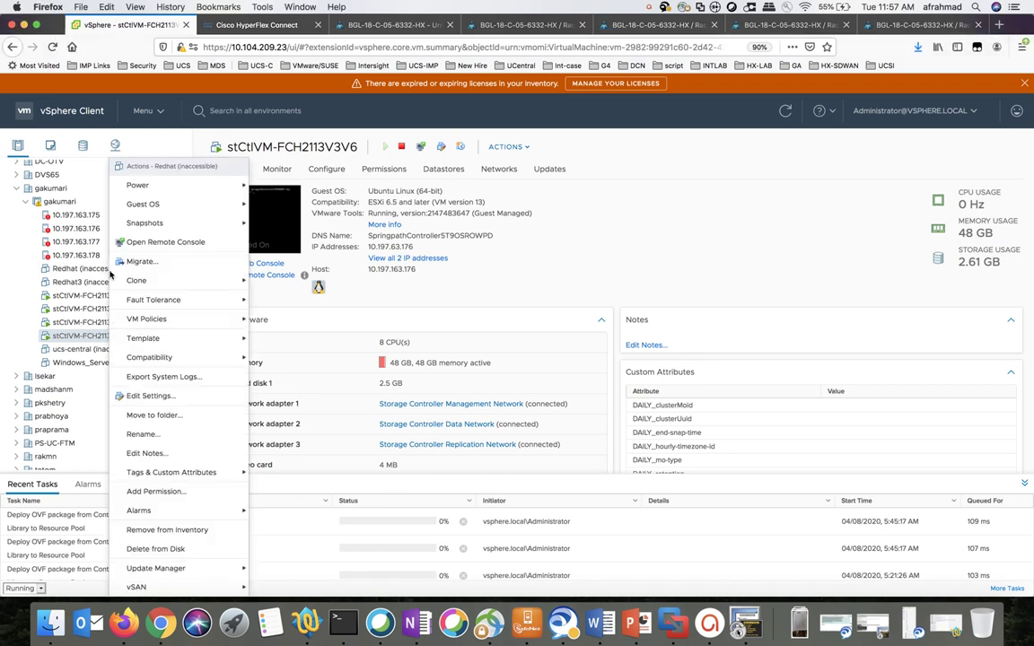
mouse_move(219, 188)
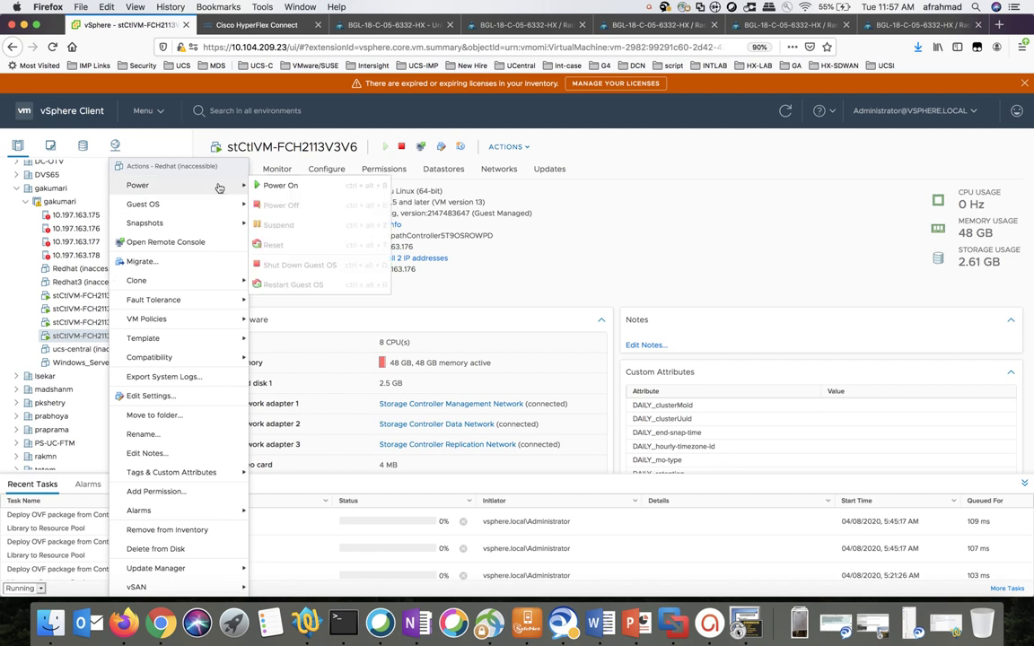
click(285, 187)
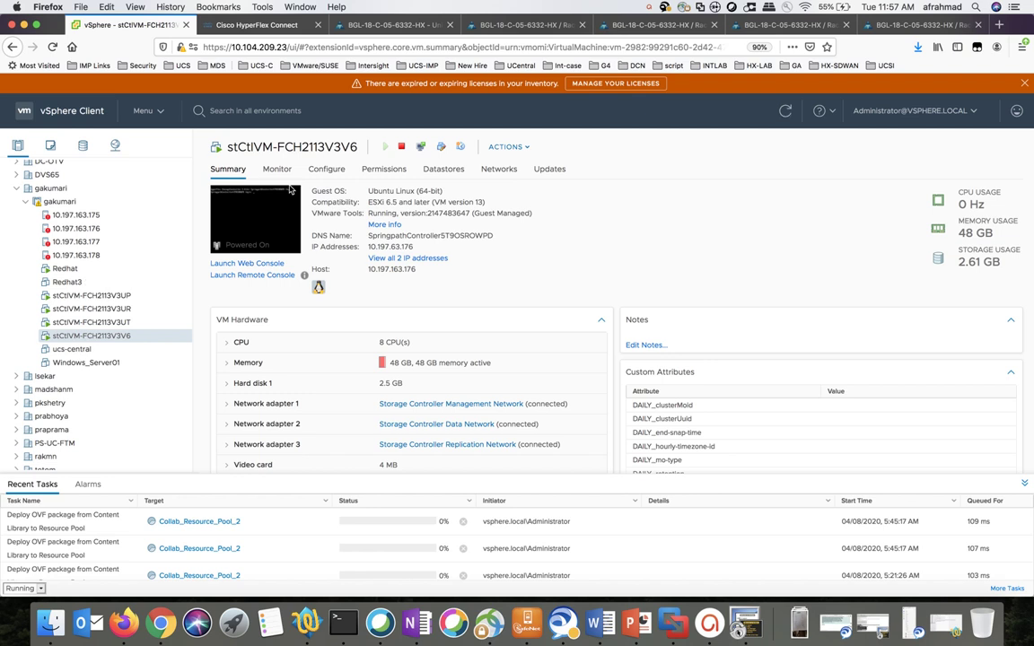
click(455, 172)
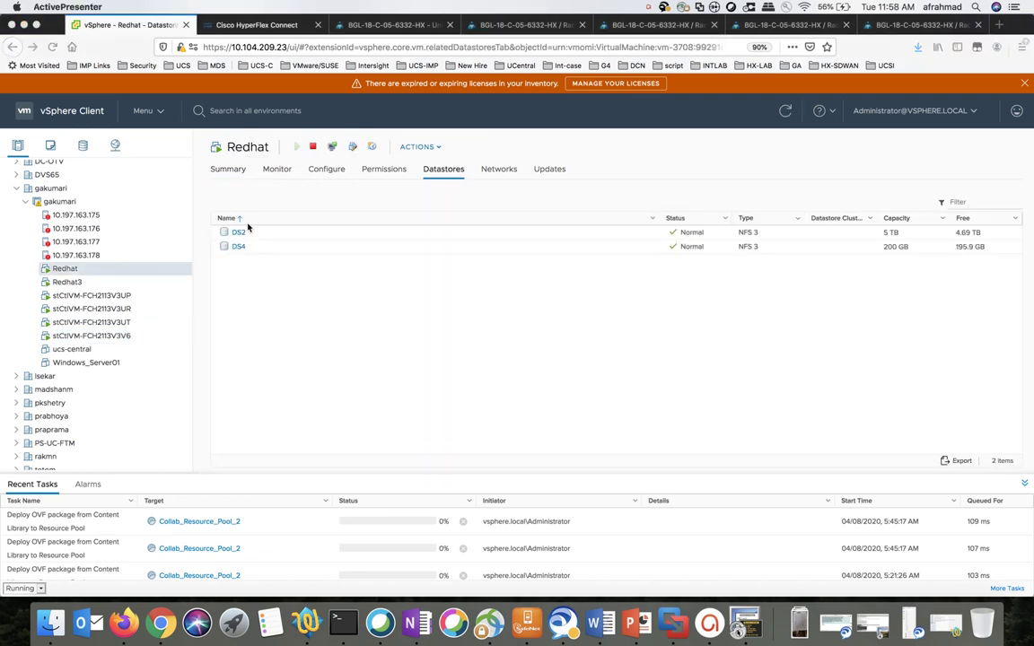